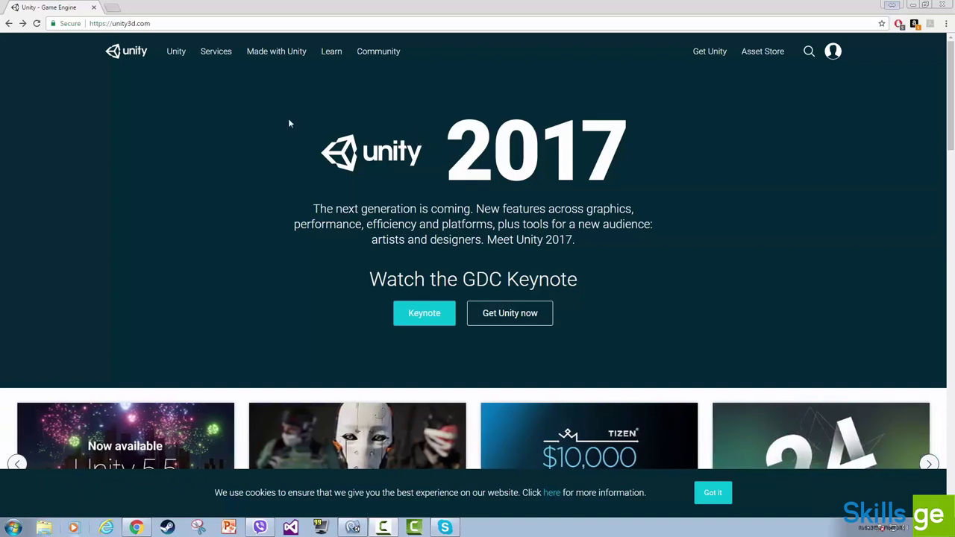
Open the Unity plans and pricing page via Get Unity in the site header
left_click(166, 24)
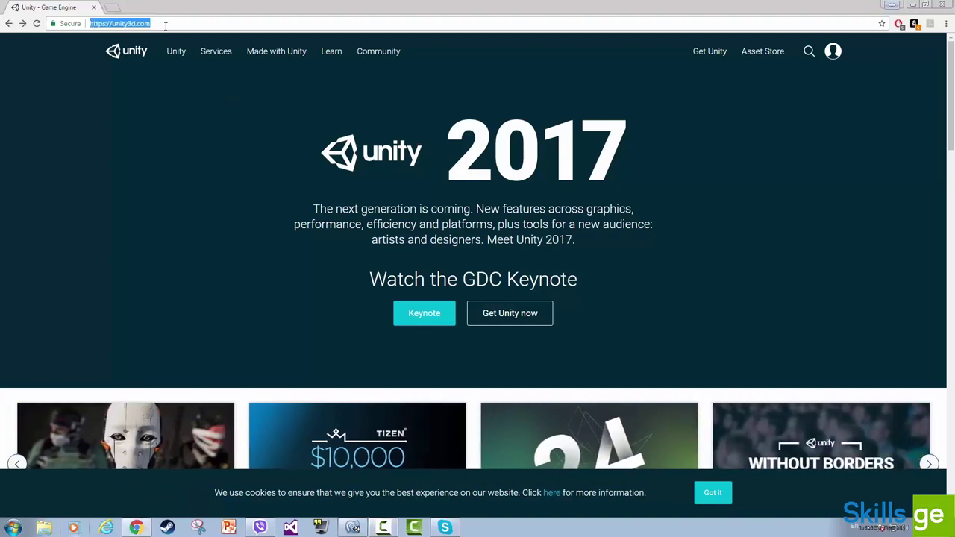
left_click(166, 25)
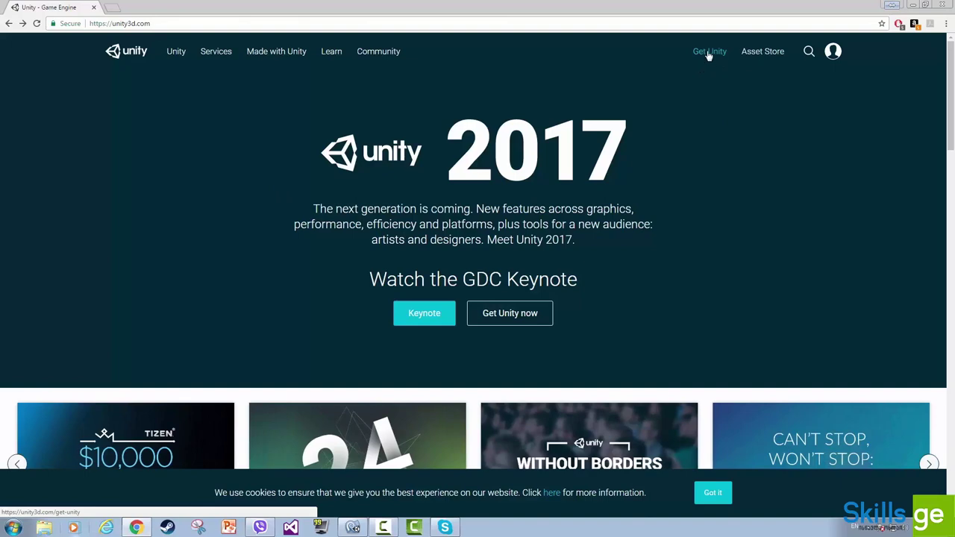
left_click(709, 55)
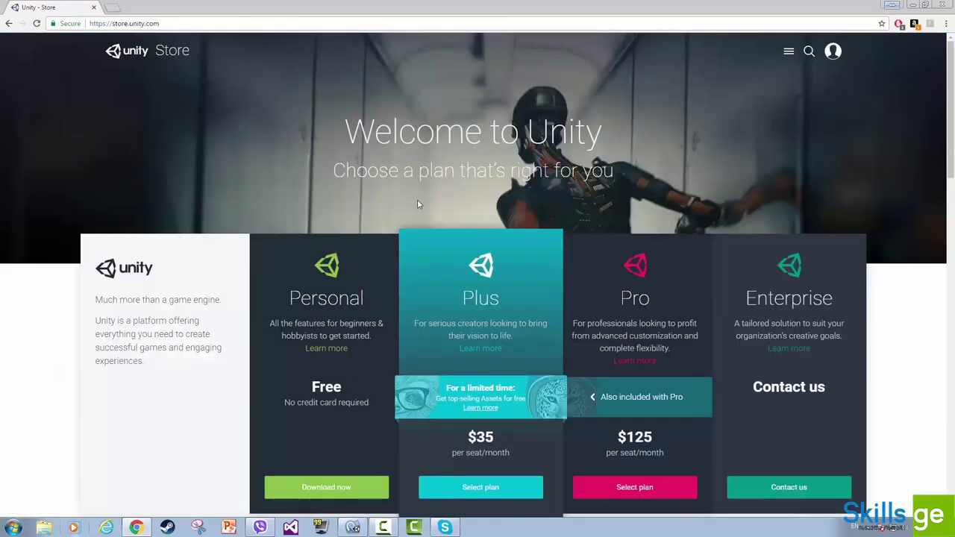
Scroll through the Compare plans table for Personal, Plus, Pro and Enterprise
scroll(418, 202, "down", 2)
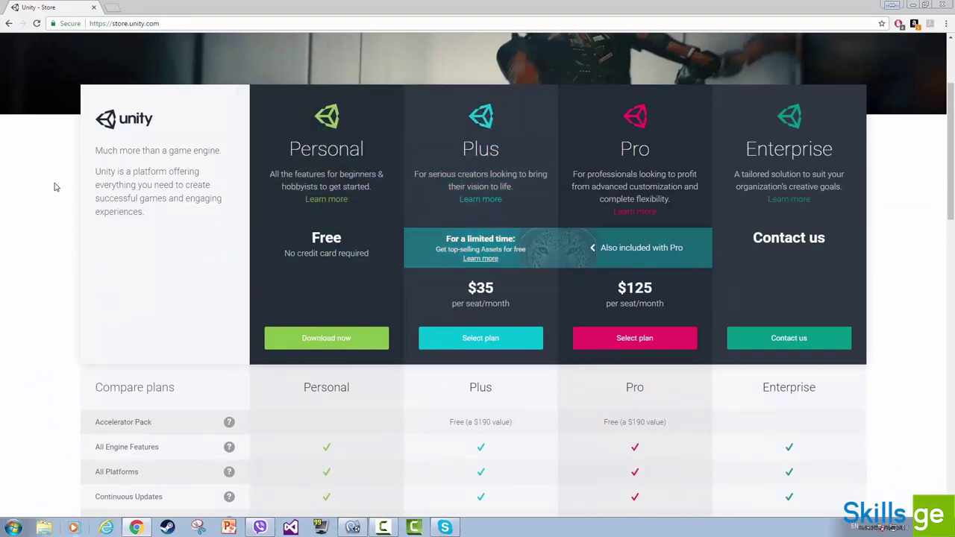
scroll(96, 198, "down", 2)
scroll(97, 200, "up", 2)
scroll(94, 199, "down", 2)
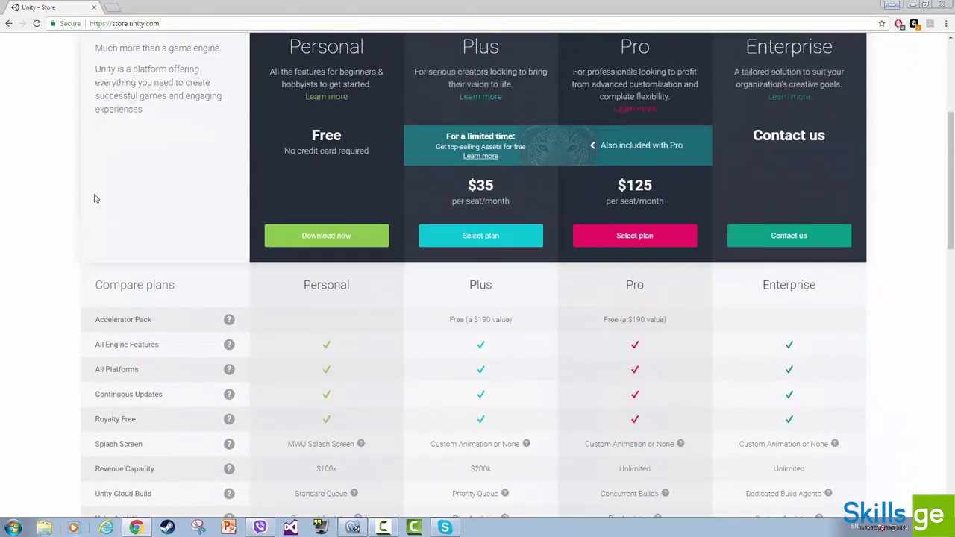
scroll(269, 251, "up", 3)
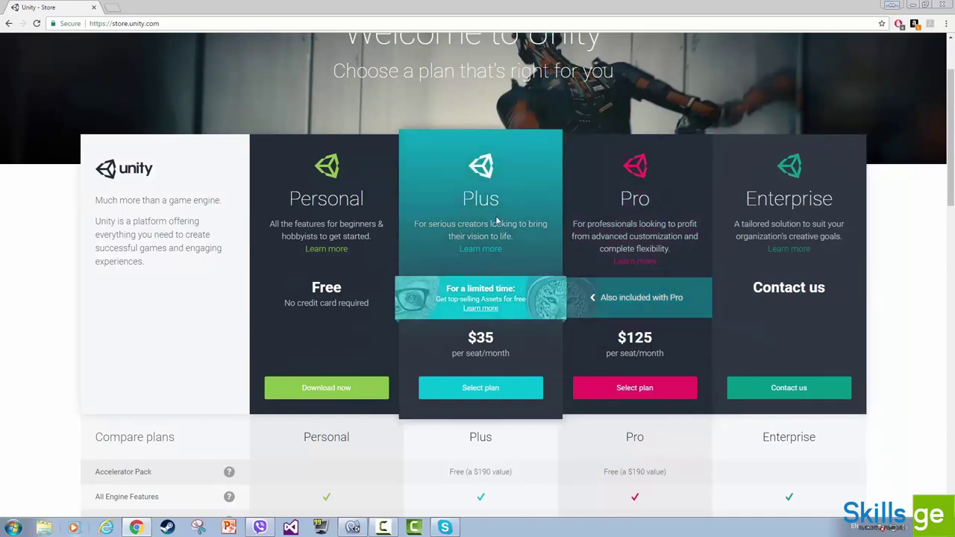
scroll(595, 251, "down", 4)
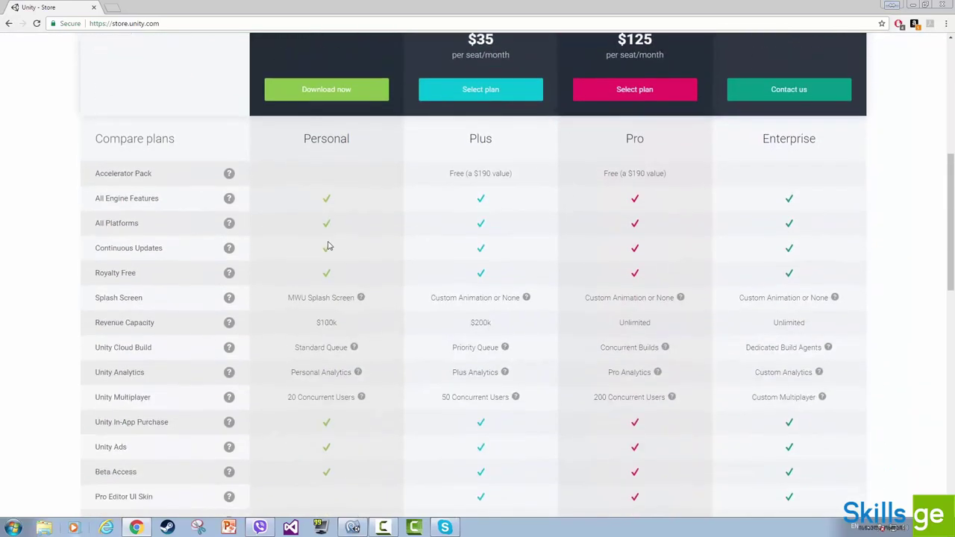
scroll(584, 228, "down", 2)
scroll(584, 228, "down", 3)
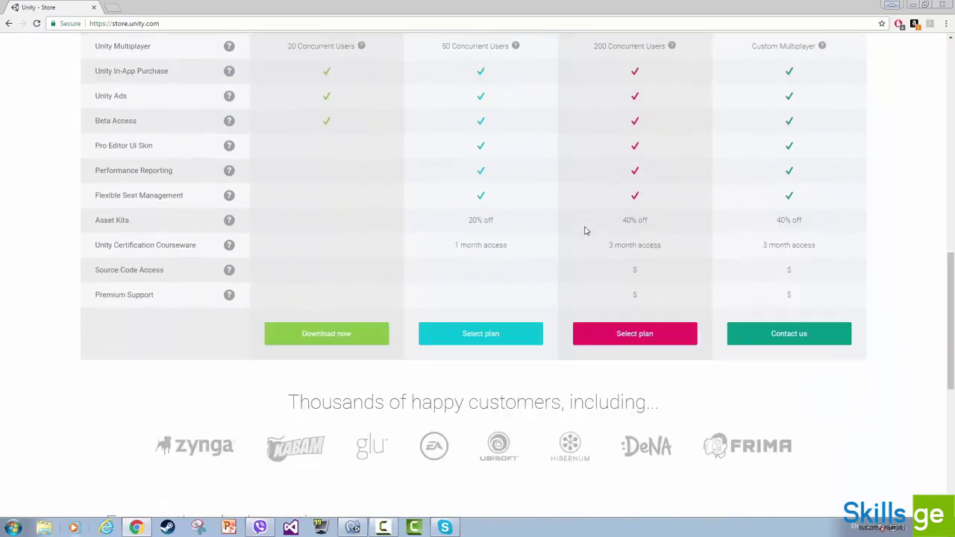
scroll(410, 247, "up", 5)
scroll(413, 239, "up", 6)
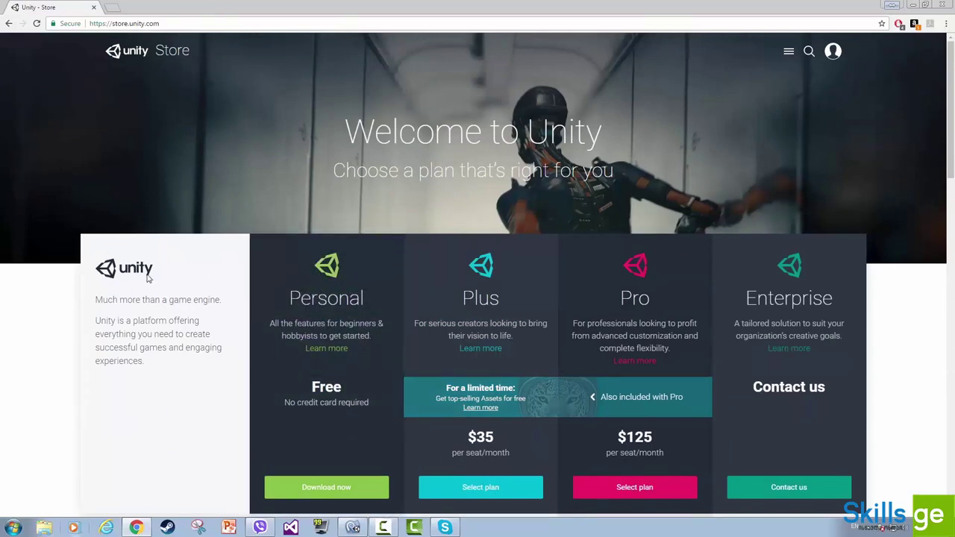
scroll(146, 269, "down", 3)
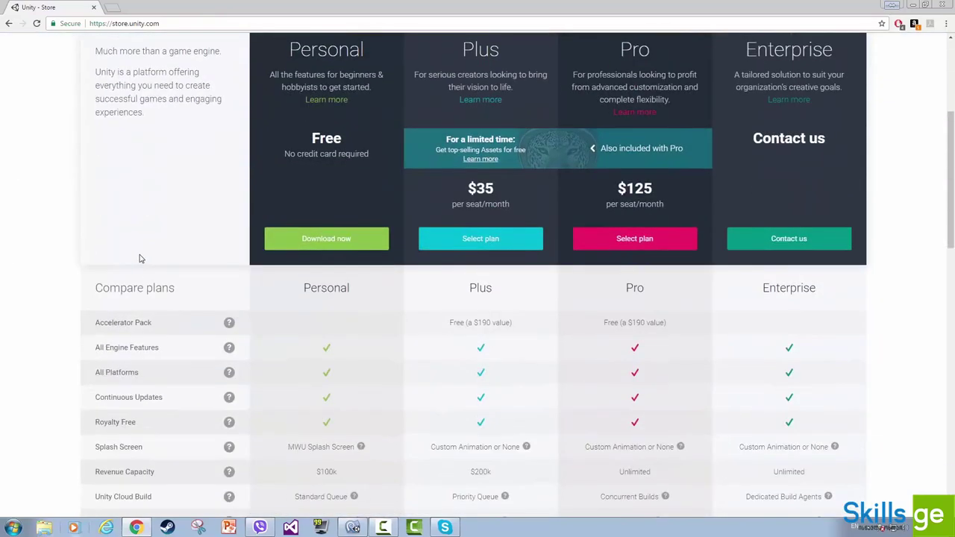
scroll(346, 241, "up", 3)
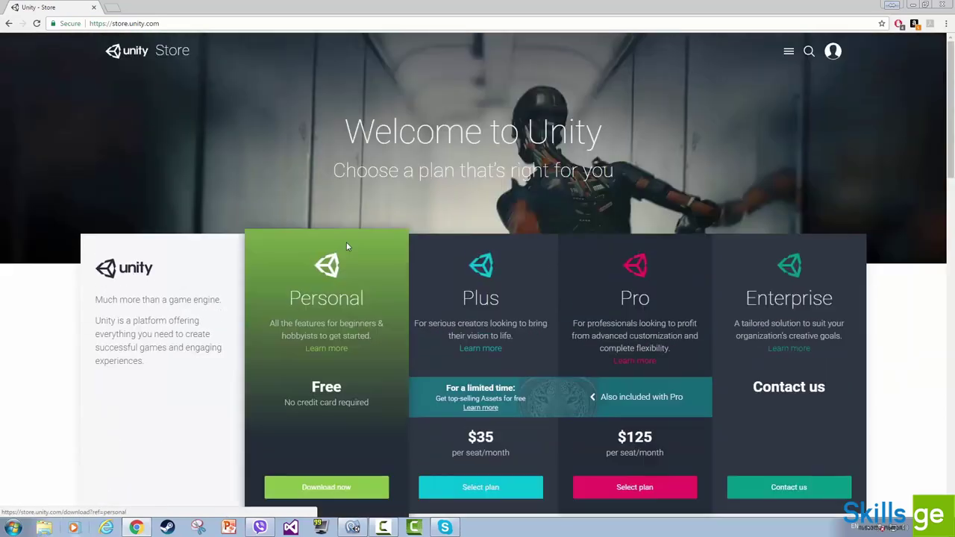
scroll(336, 239, "down", 3)
Choose Download now for the free Personal plan and highlight the system requirements lines
left_click(321, 239)
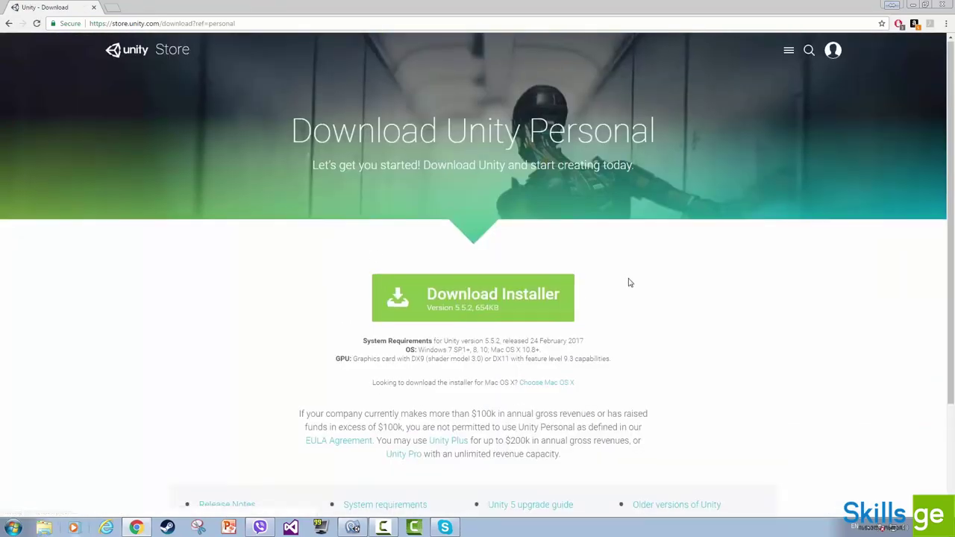
scroll(634, 276, "down", 1)
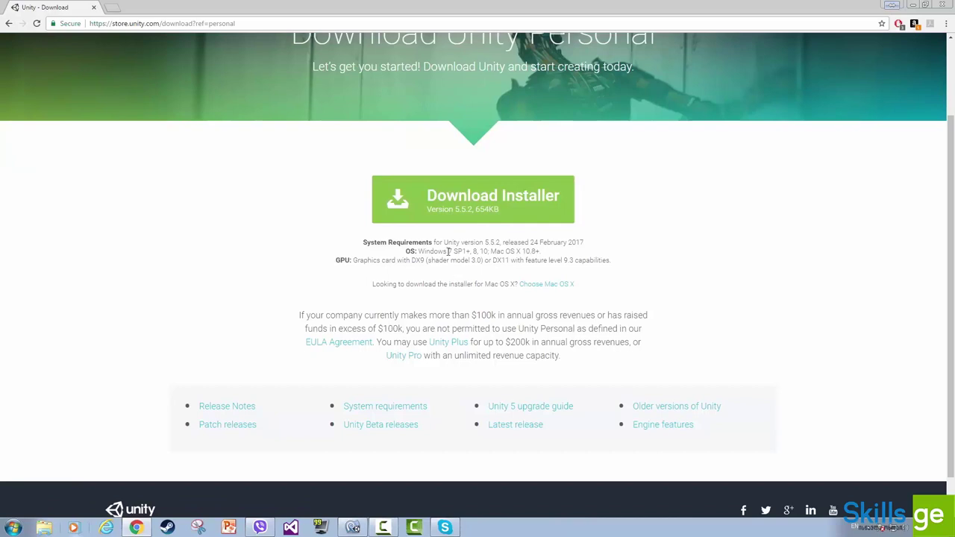
left_click_drag(434, 243, 609, 260)
left_click(609, 259)
Save UnityDownloadAssistant-5.5.2f1 to the Desktop and open it from the download bar
left_click(461, 206)
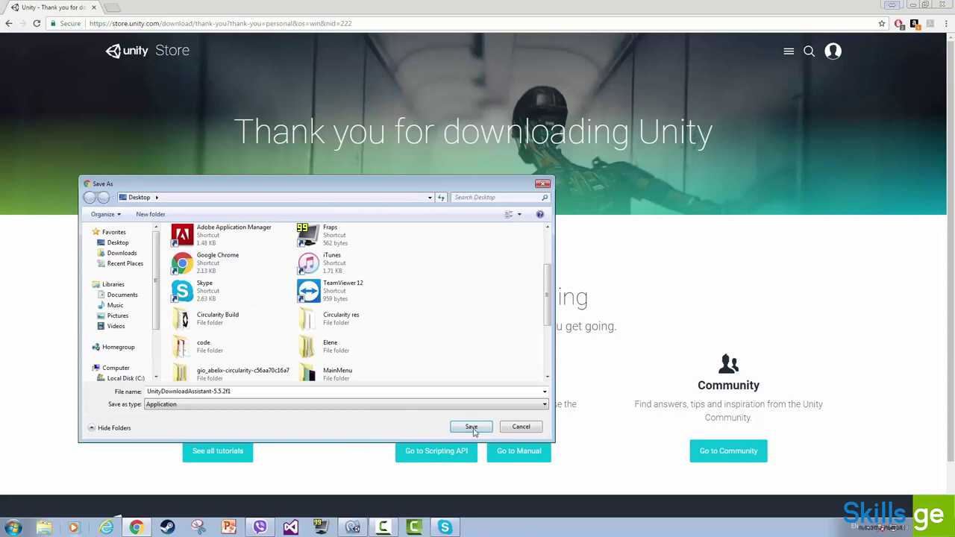
left_click(470, 427)
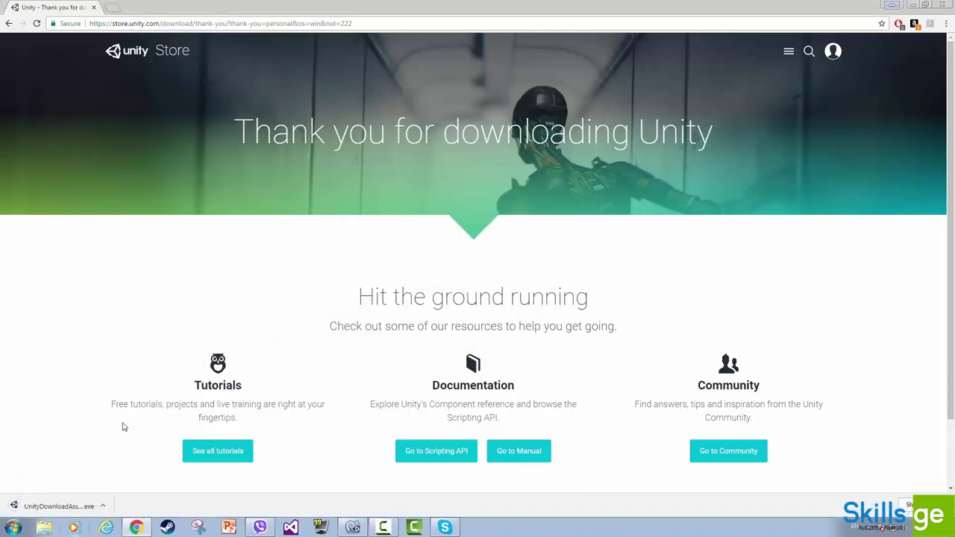
left_click(59, 505)
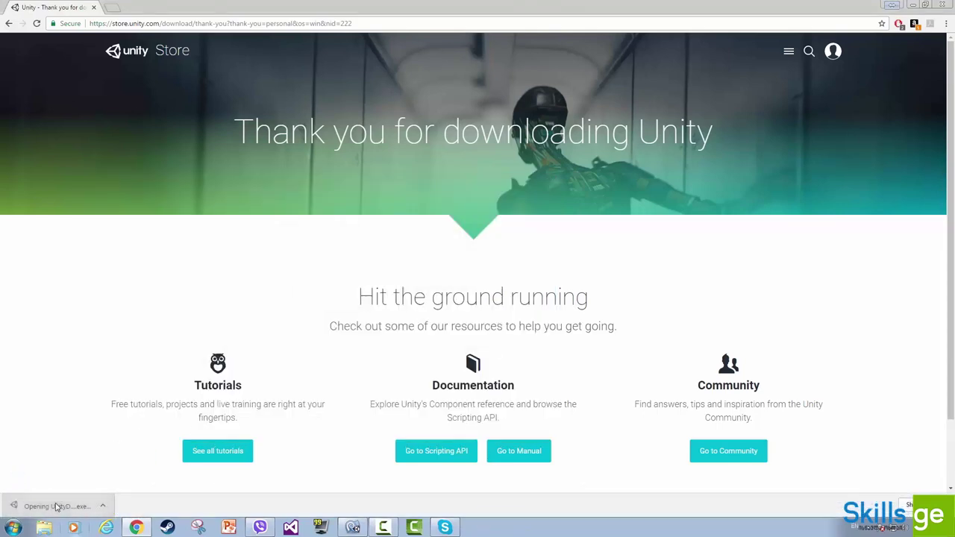
Run the Download Assistant, pass the welcome page and accept the License Agreement terms
left_click(506, 273)
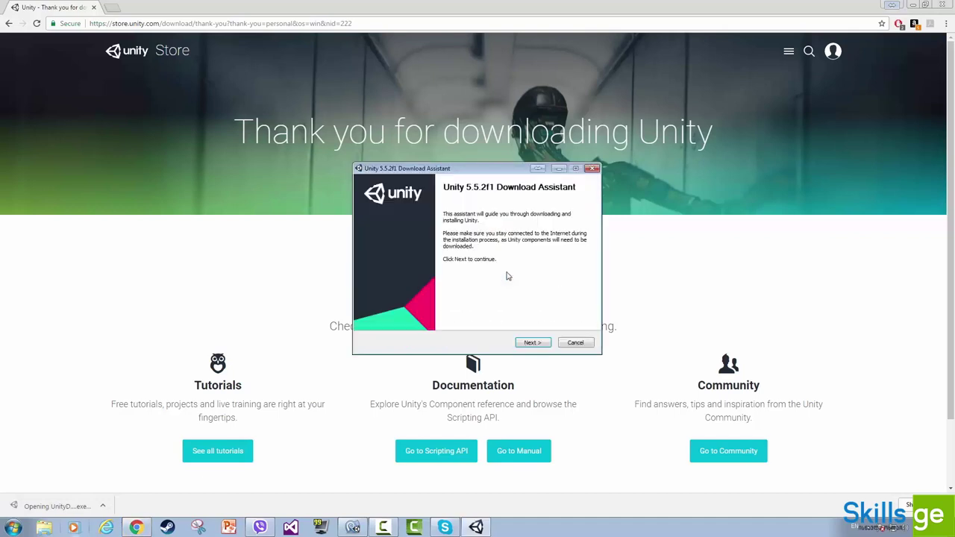
left_click(528, 342)
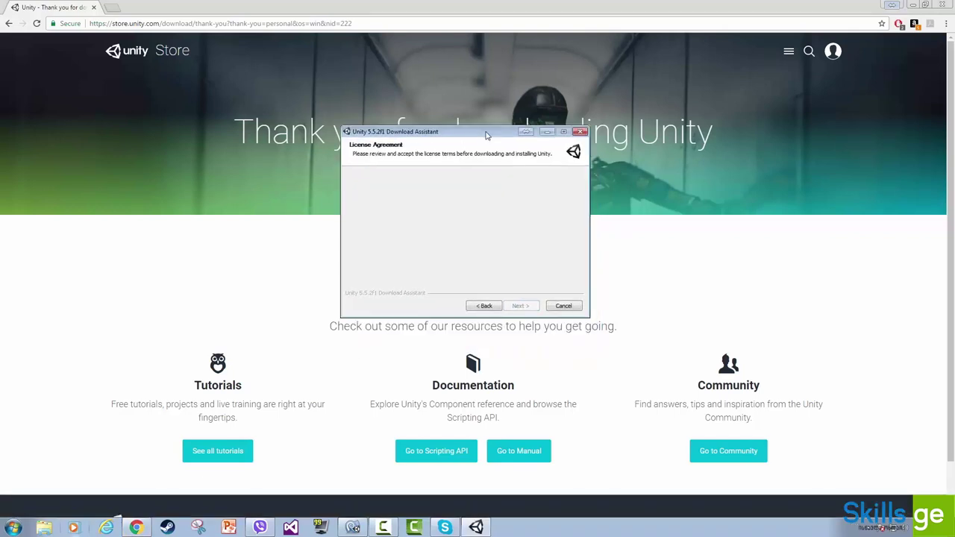
left_click(356, 276)
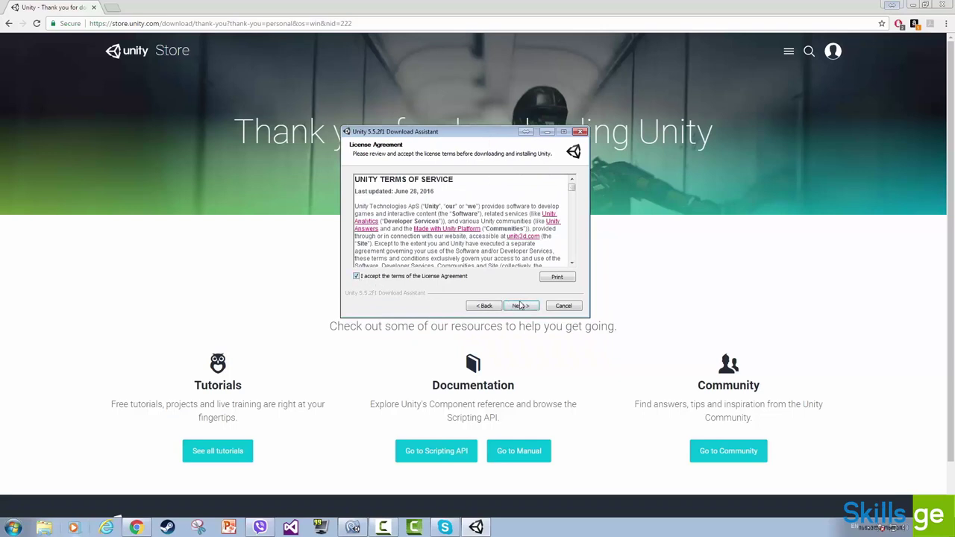
left_click(522, 307)
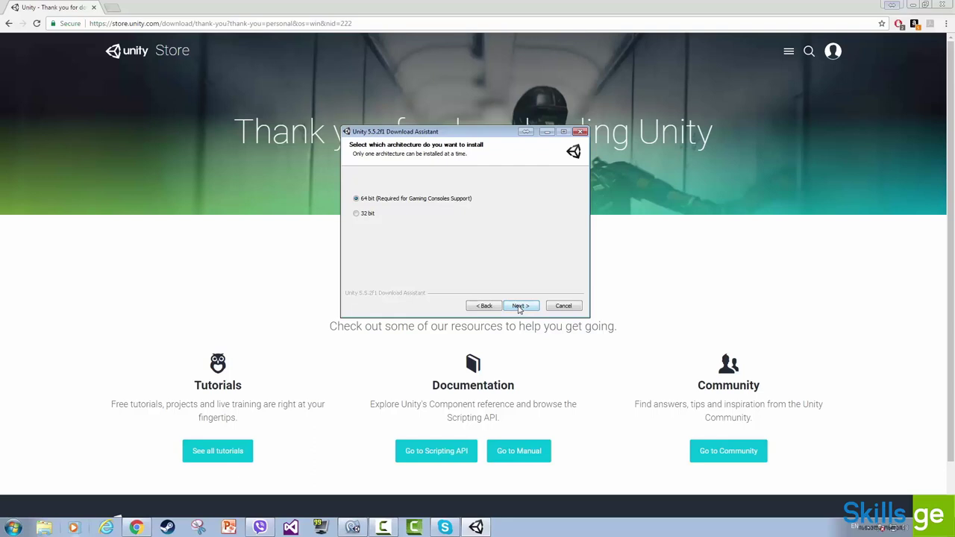
left_click(520, 307)
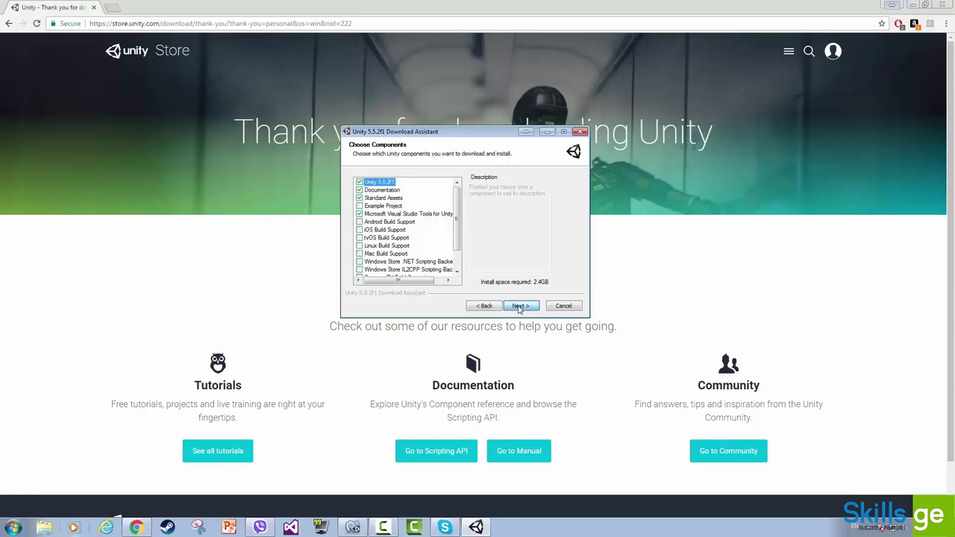
scroll(459, 203, "down", 3)
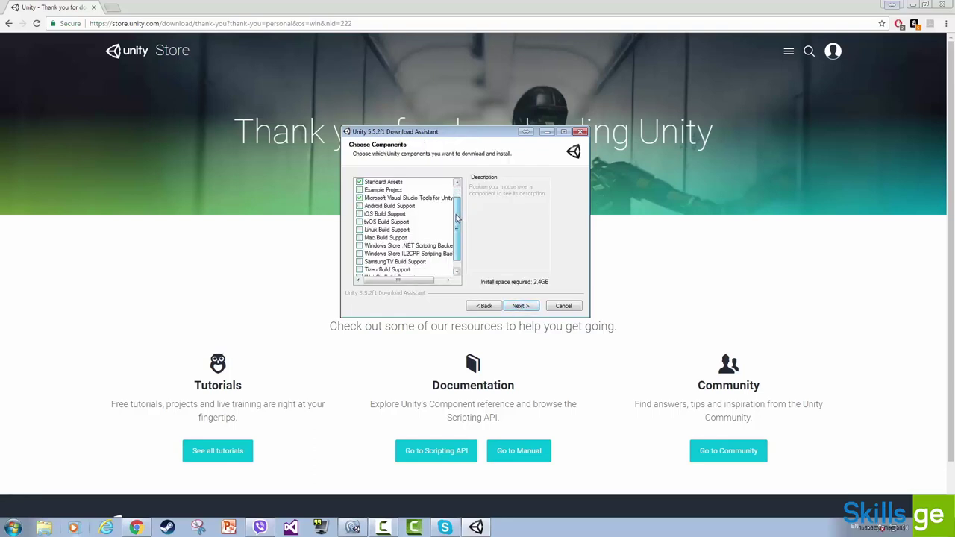
scroll(457, 199, "up", 3)
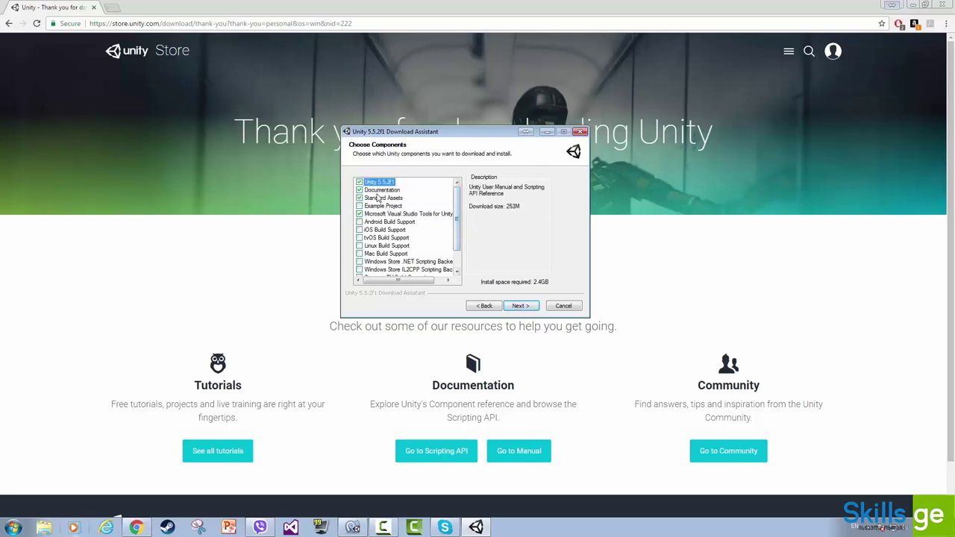
mouse_move(369, 193)
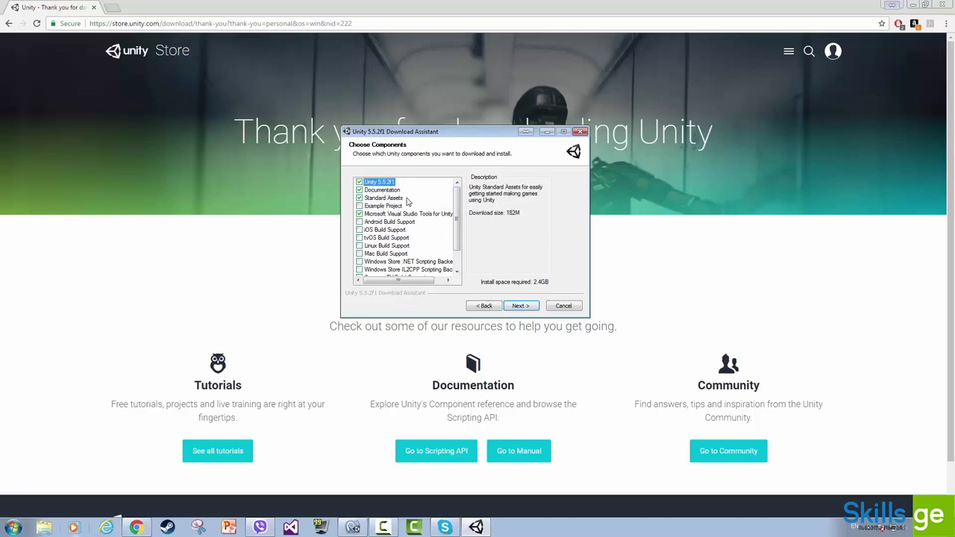
mouse_move(430, 228)
mouse_move(405, 215)
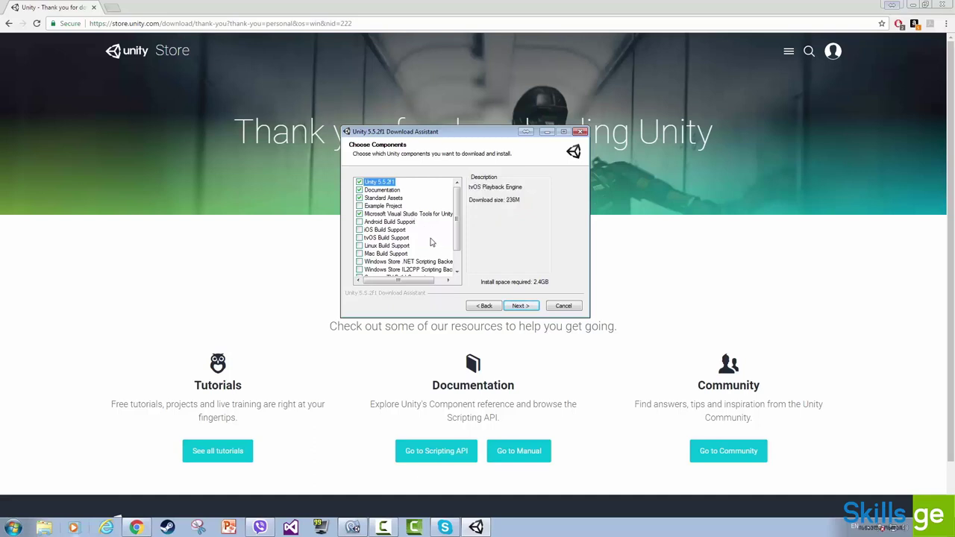
scroll(418, 227, "down", 1)
scroll(419, 227, "up", 1)
scroll(422, 224, "down", 1)
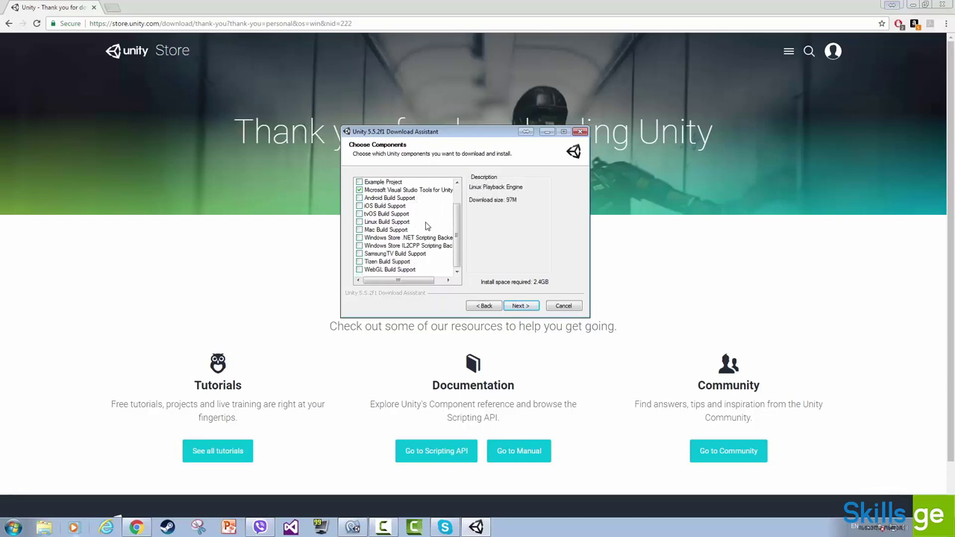
scroll(424, 223, "up", 1)
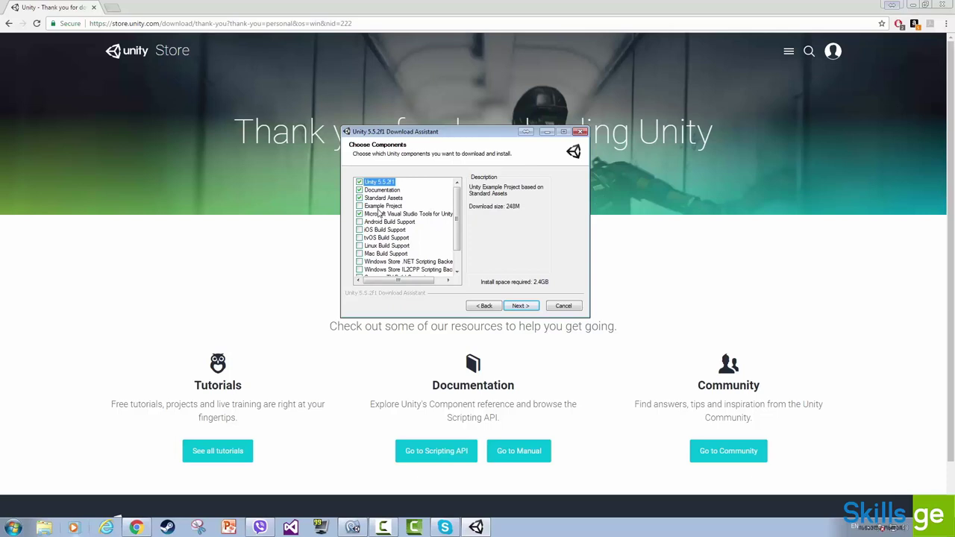
mouse_move(368, 234)
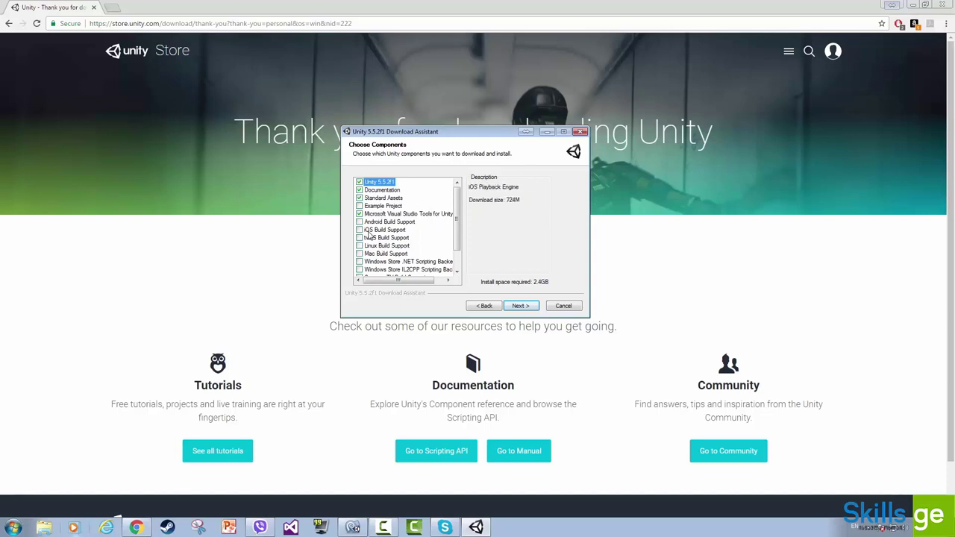
Confirm the chosen components and default locations to start downloading Unity 5.5.2f1
mouse_move(394, 245)
left_click(520, 307)
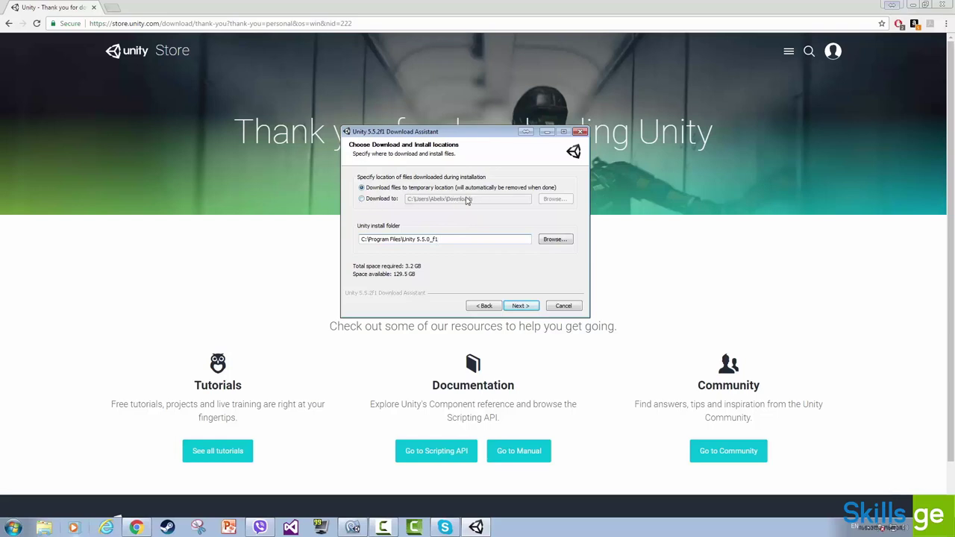
left_click(517, 306)
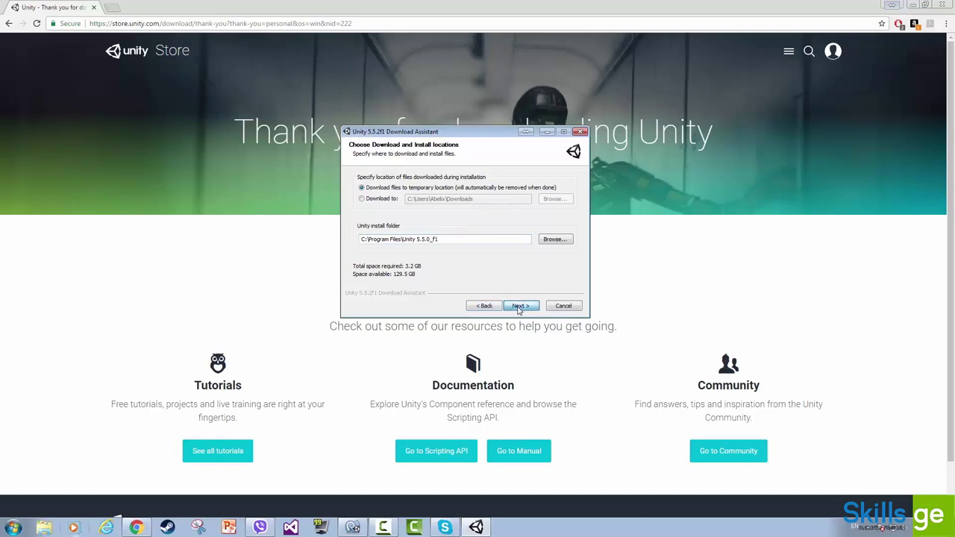